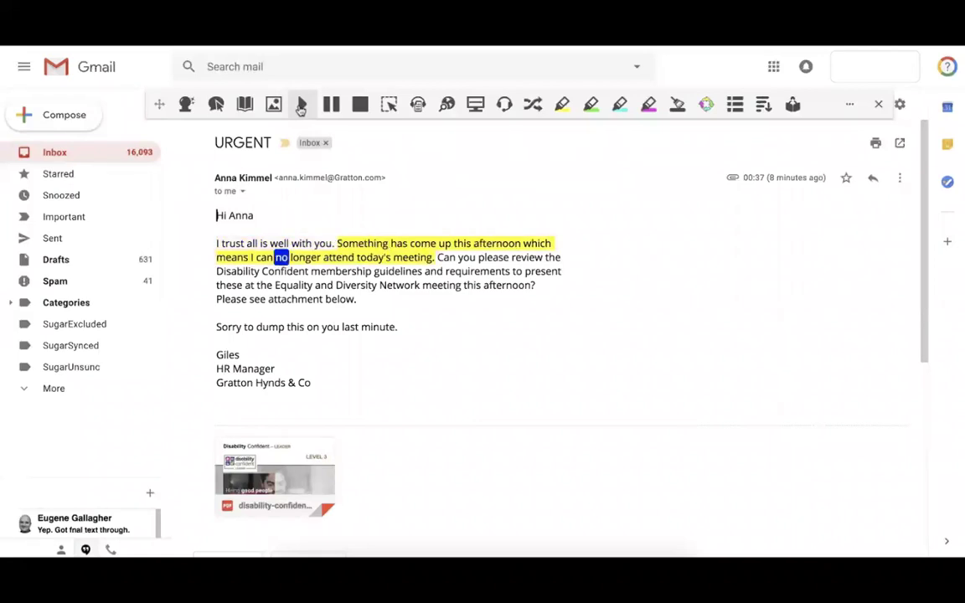
Stop the email read-aloud and move on to the Disability Confident PDF page
left_click(300, 107)
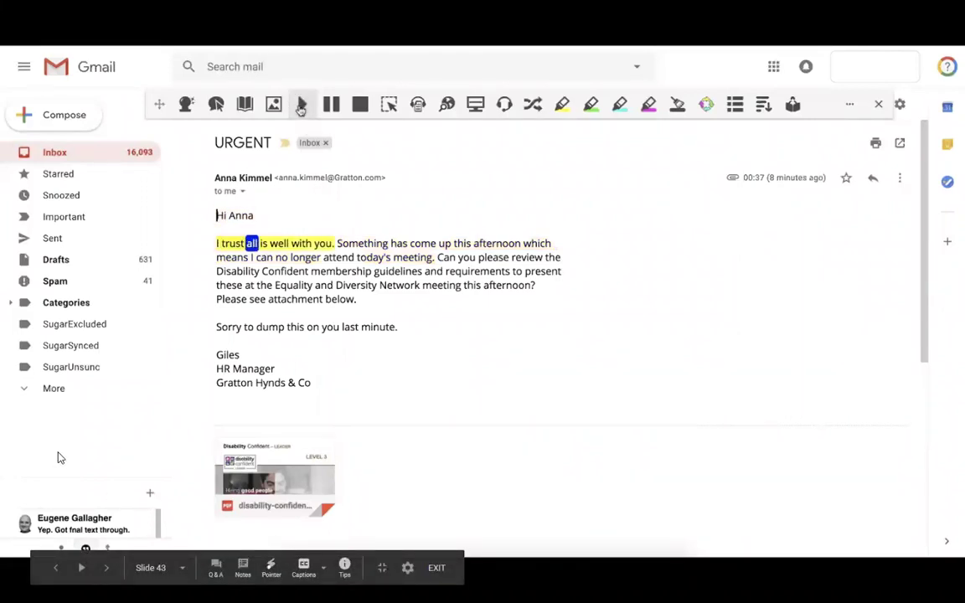
key("Right")
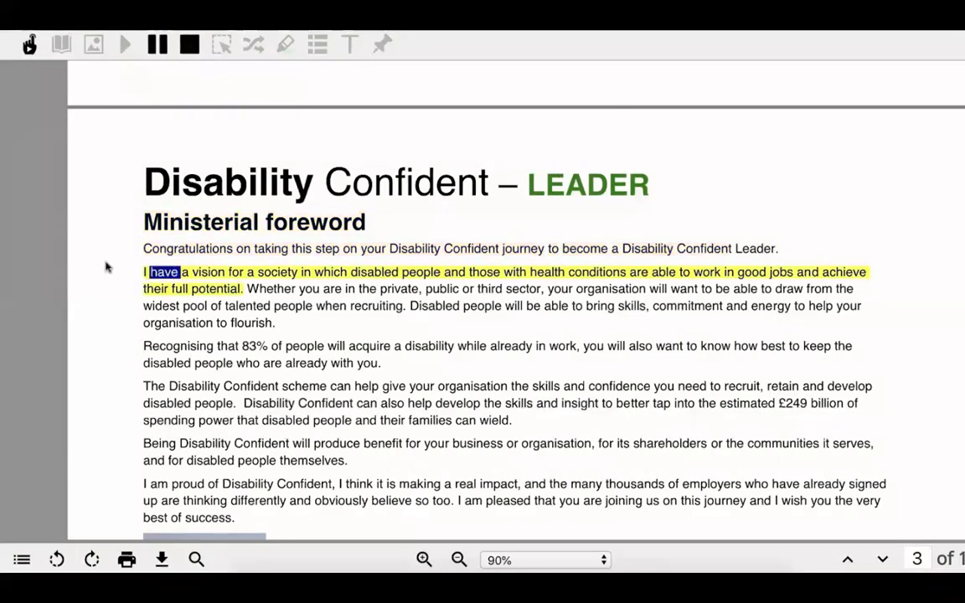
Restart reading the ministerial foreword page aloud from its title in PDF Reader
left_click(189, 44)
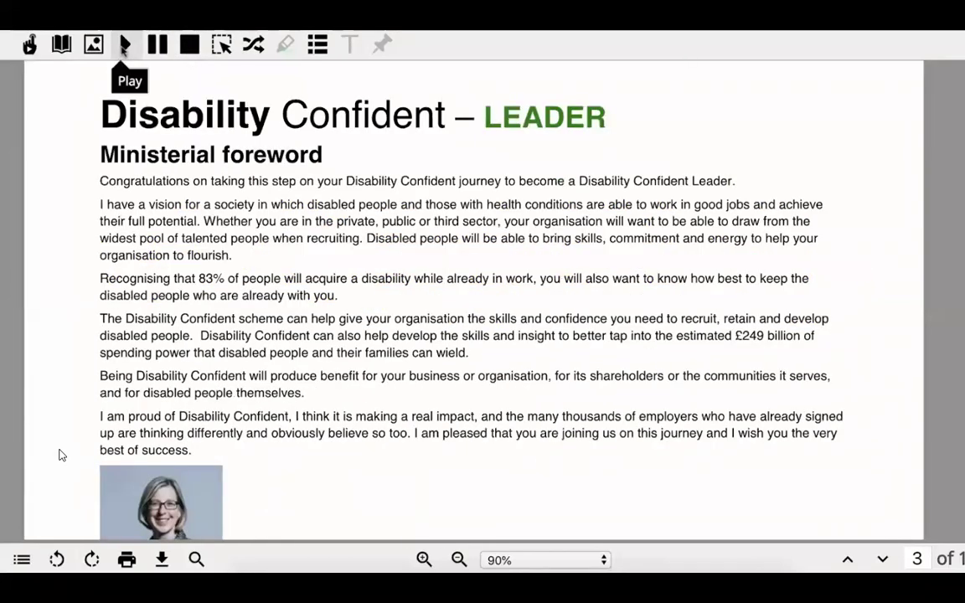
left_click(124, 49)
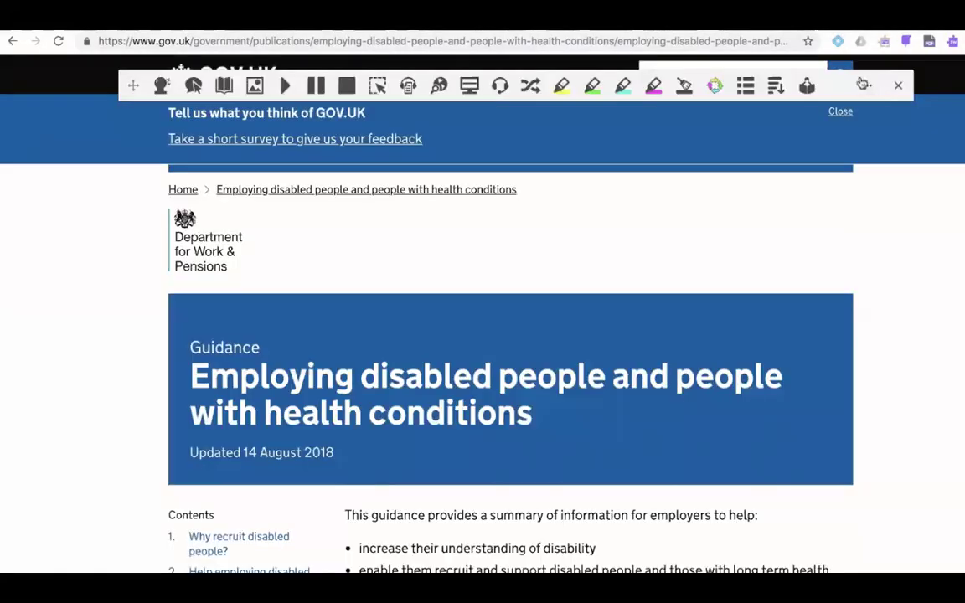
Set Screen Masking options to background opacity 80, reading light opacity 20, yellow colour
left_click(868, 86)
left_click(847, 120)
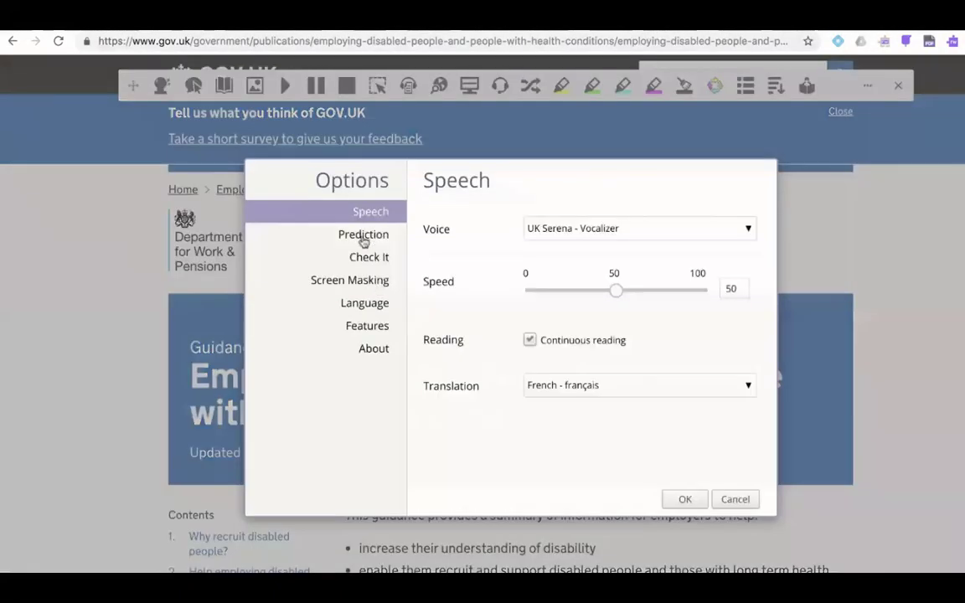
left_click(362, 285)
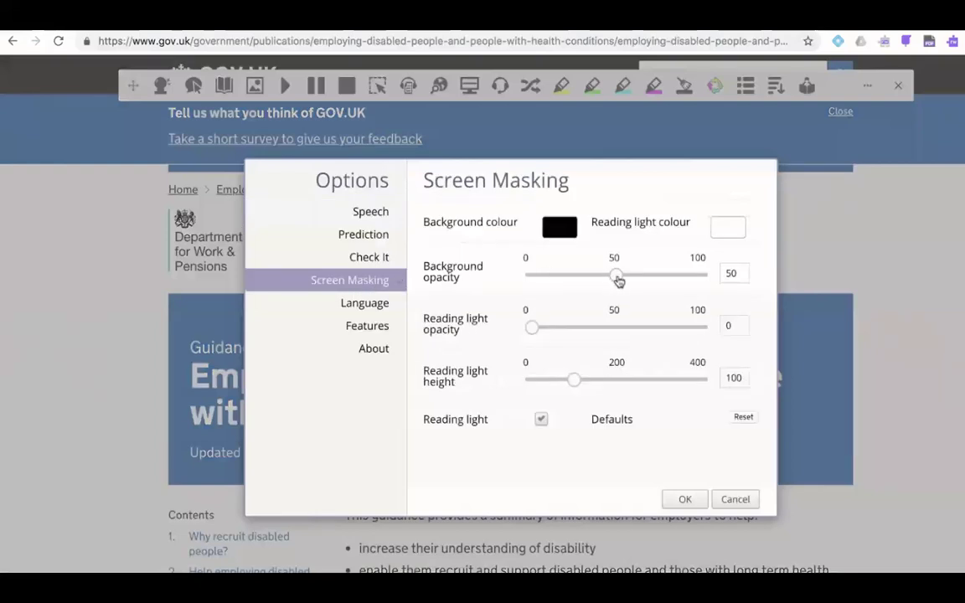
left_click_drag(618, 281, 663, 279)
left_click_drag(532, 330, 561, 332)
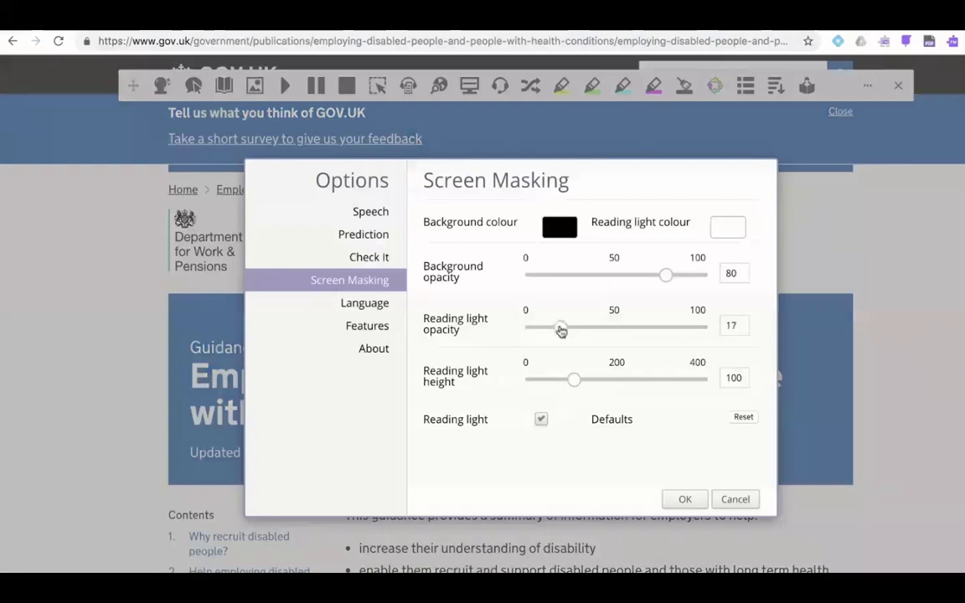
left_click(727, 227)
left_click(735, 261)
left_click(685, 499)
Turn on Screen Masking over the GOV.UK guidance page
scroll(468, 157, "down", 3)
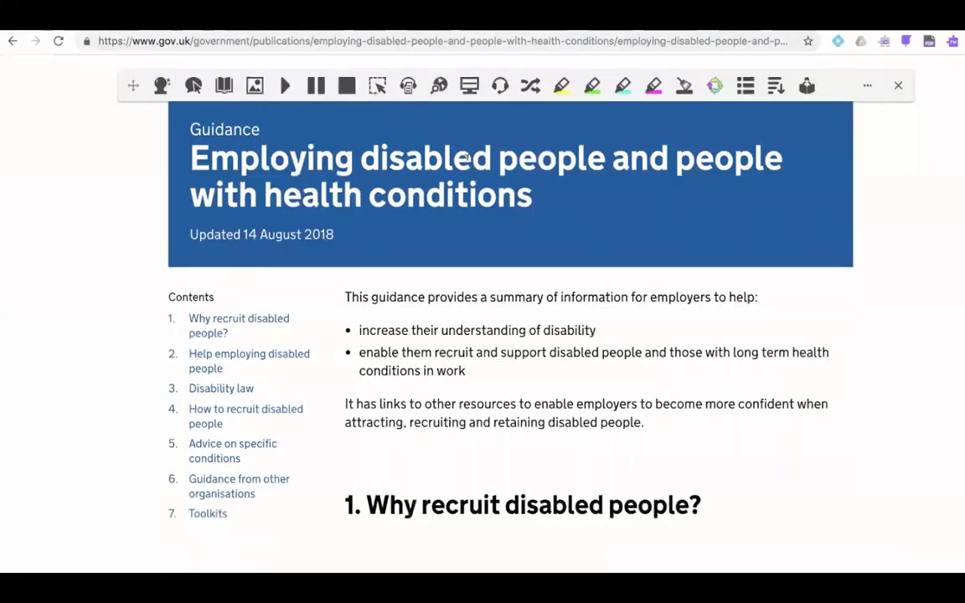
left_click(470, 85)
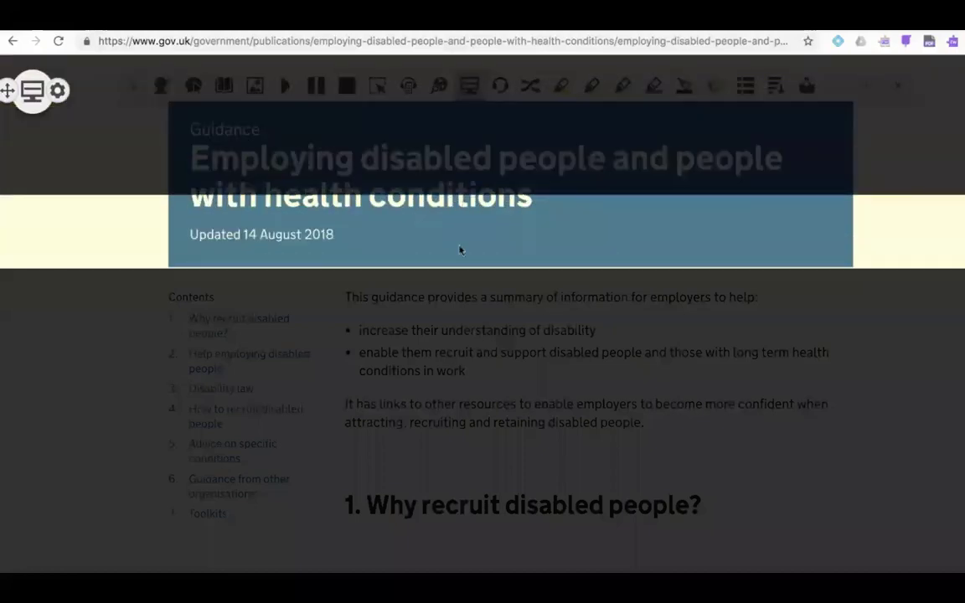
mouse_move(98, 509)
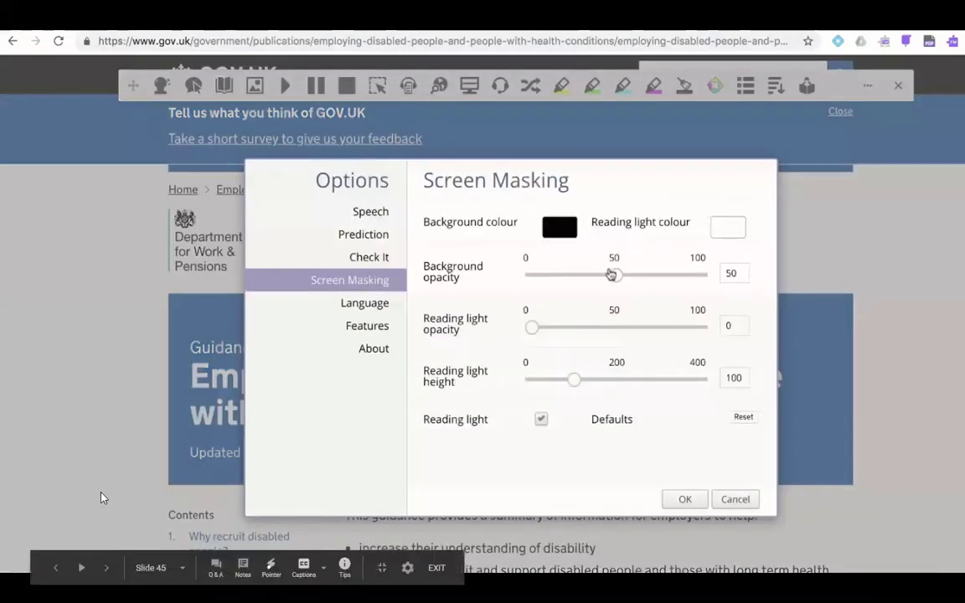
key("Right")
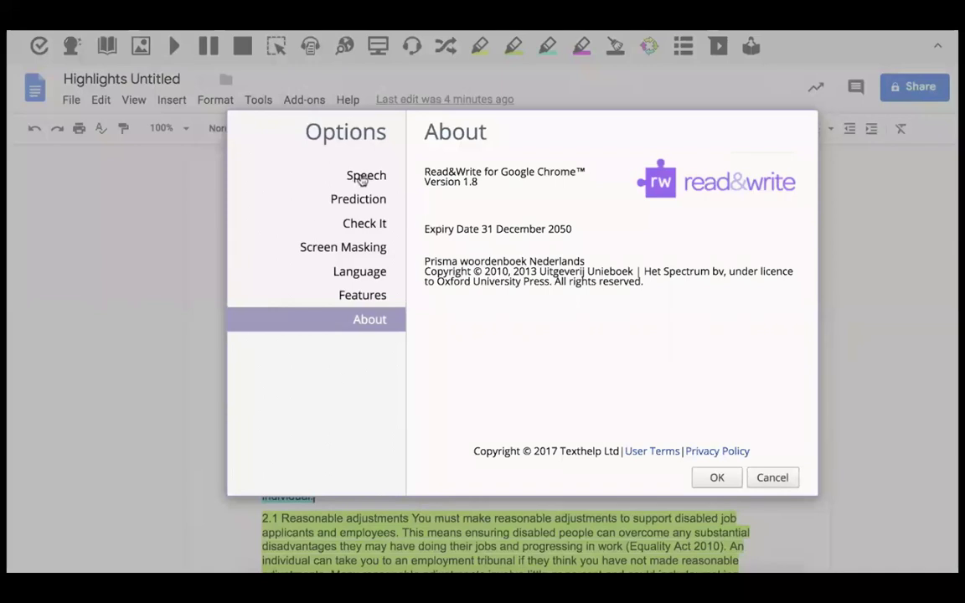
Set the speech voice to US Tom - Vocalizer at speed 64
left_click(364, 176)
left_click(662, 183)
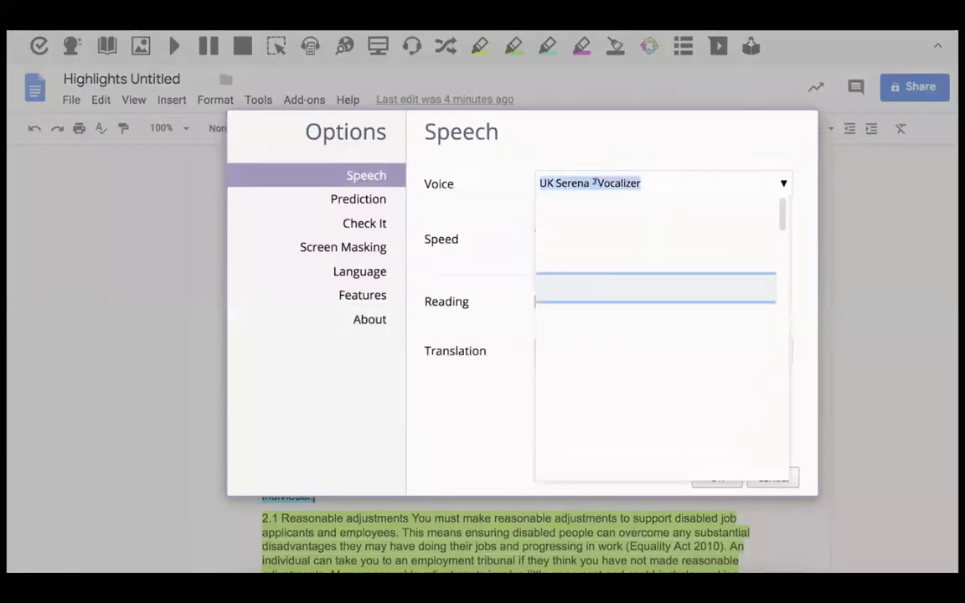
left_click(658, 263)
left_click_drag(640, 254, 663, 256)
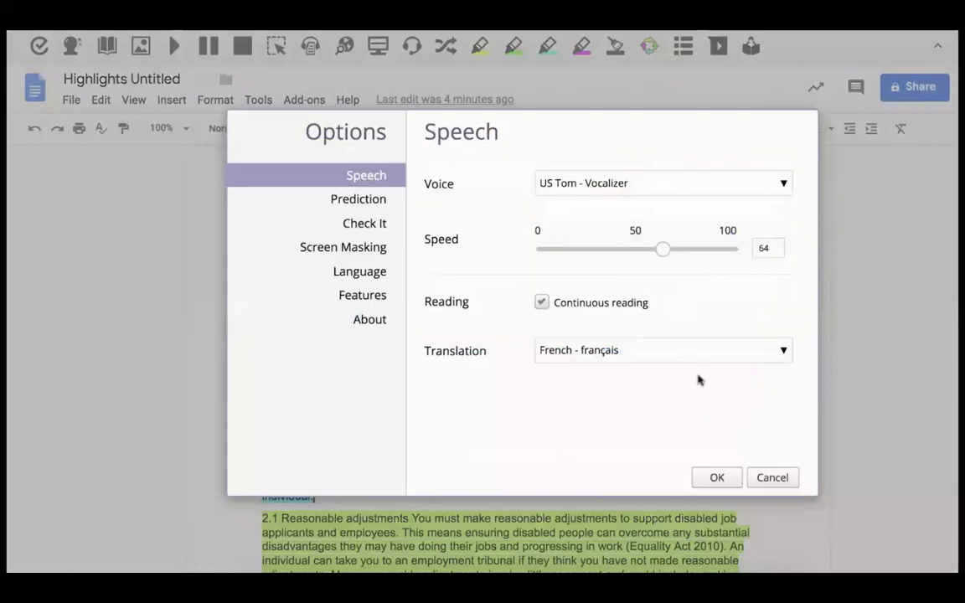
left_click(726, 479)
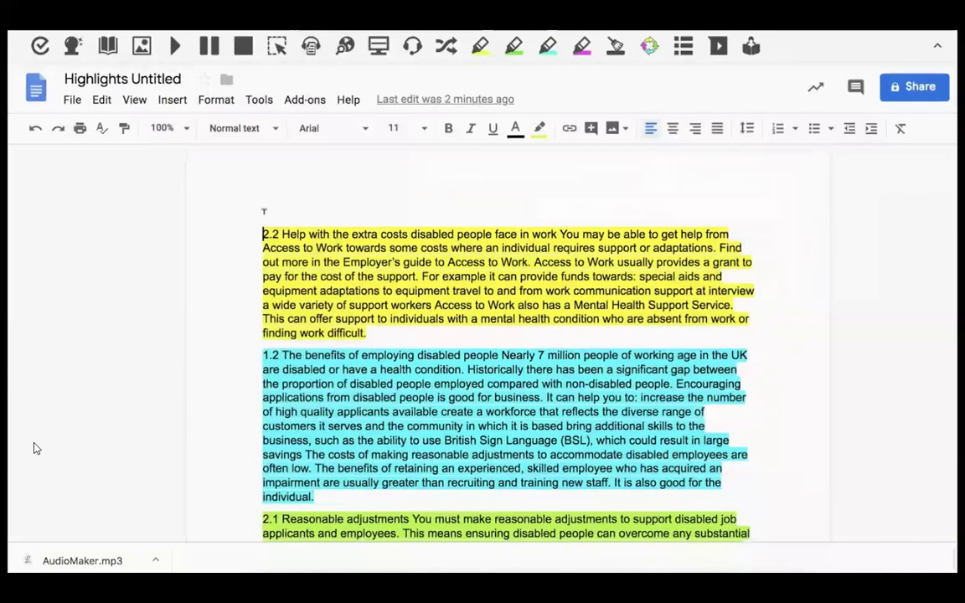
Select all the text in the collected highlights Google Doc
key("ctrl+a")
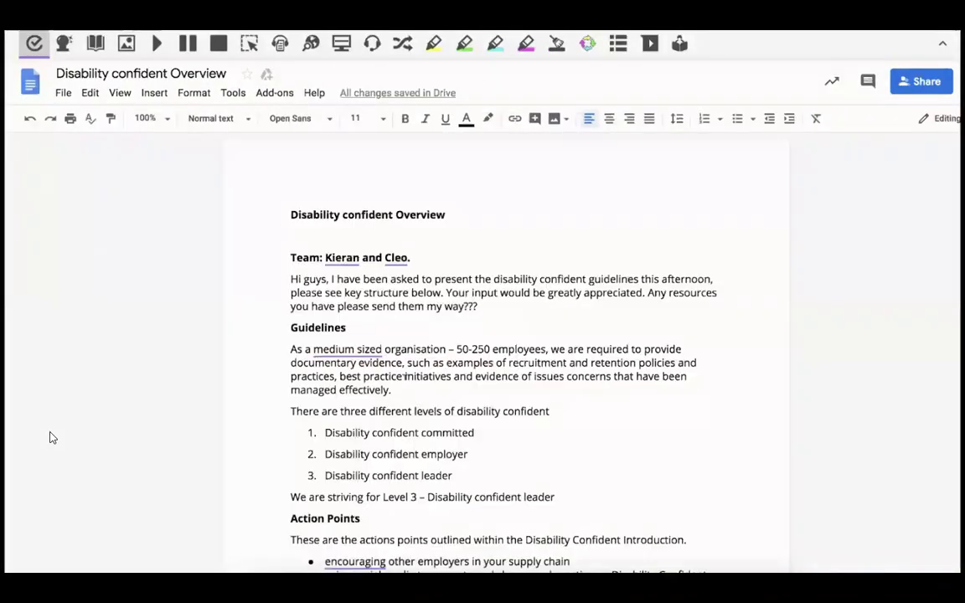
left_click(345, 347)
left_click(399, 384)
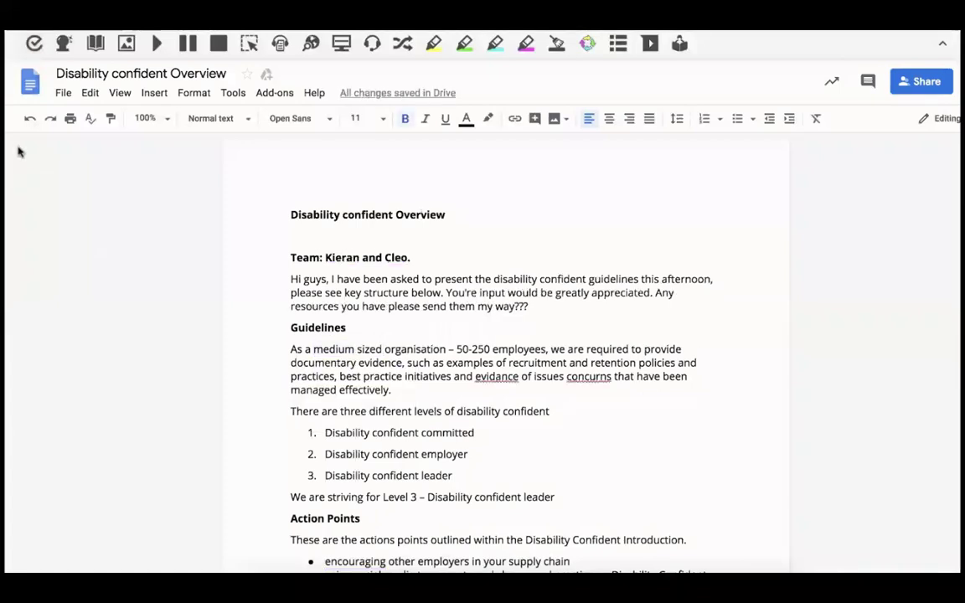
Run Check It, correcting You're to Your and evidance to evidence
left_click(34, 43)
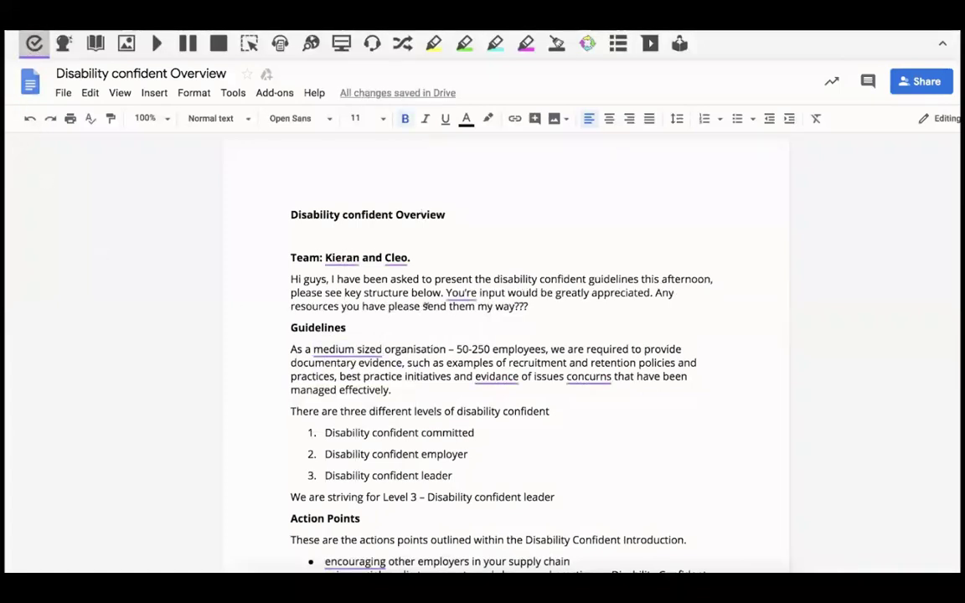
left_click(460, 293)
left_click(462, 320)
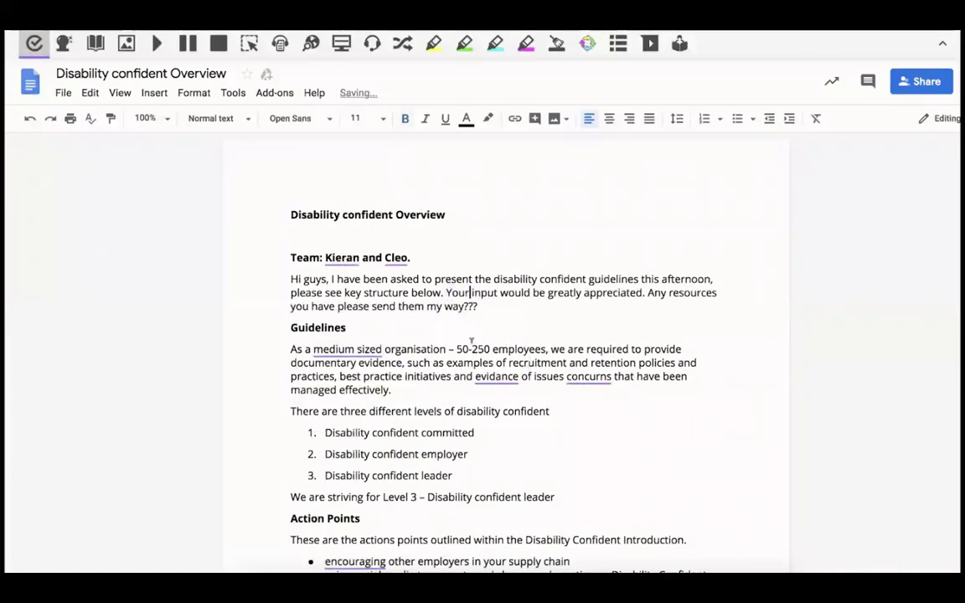
left_click(489, 376)
left_click(535, 408)
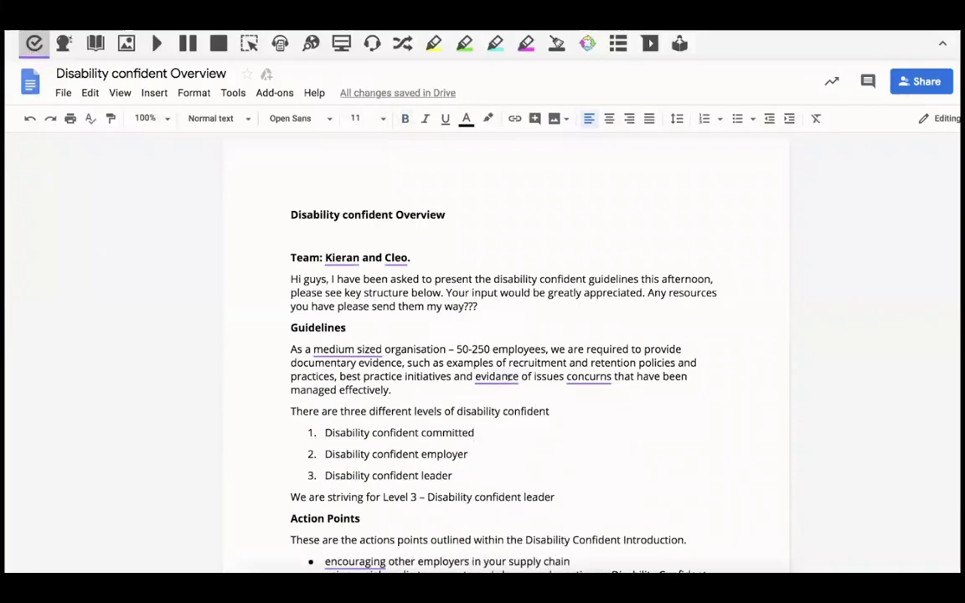
left_click(511, 377)
left_click(545, 408)
Correct concurns to concerns and medium sized to medium-sized
left_click(570, 377)
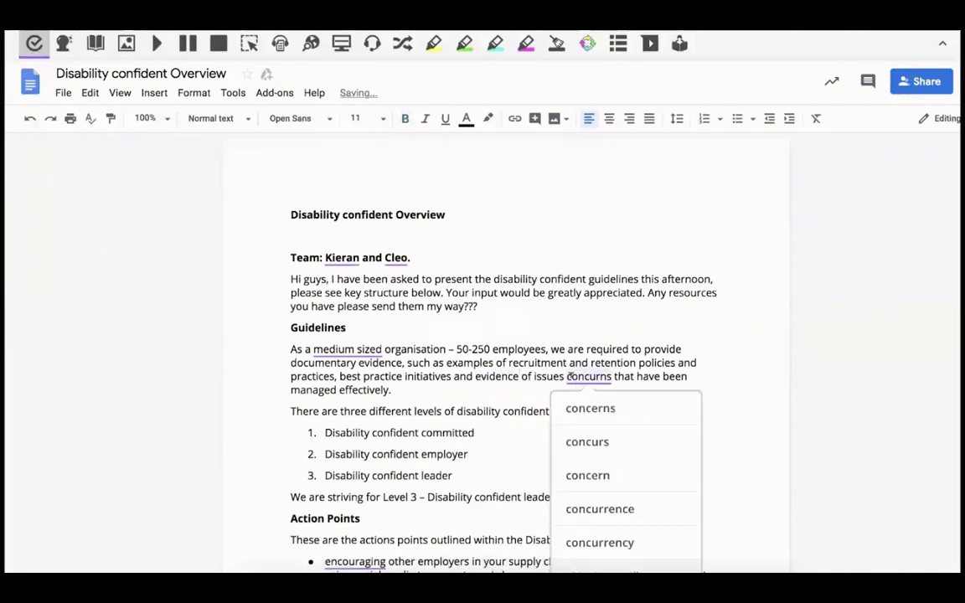
left_click(561, 402)
left_click(571, 376)
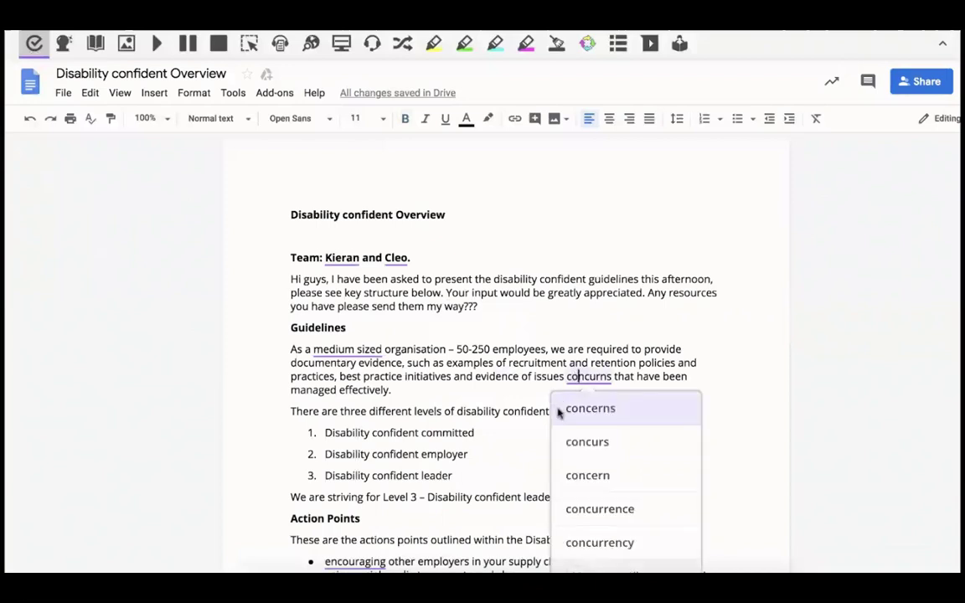
left_click(559, 407)
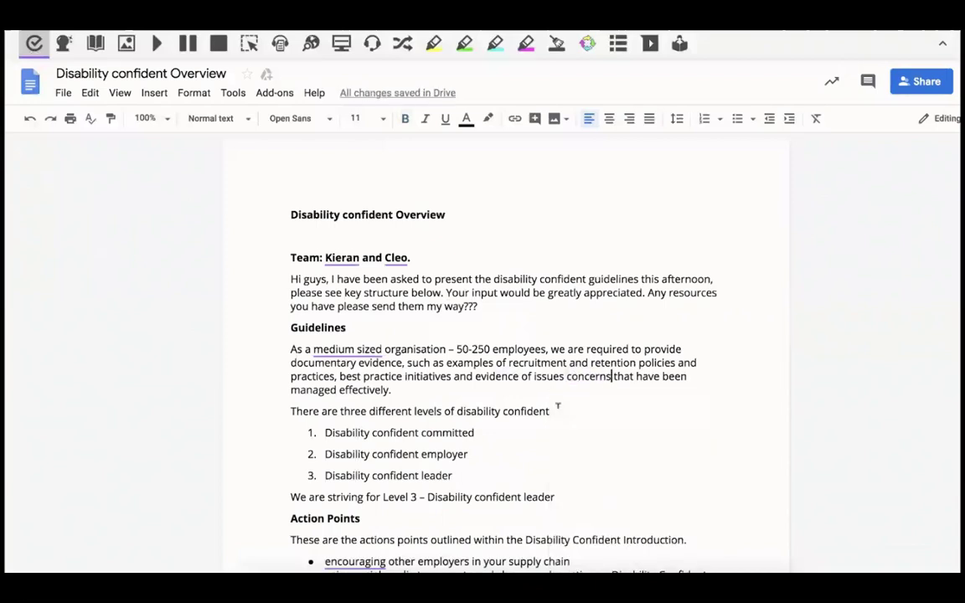
left_click(366, 349)
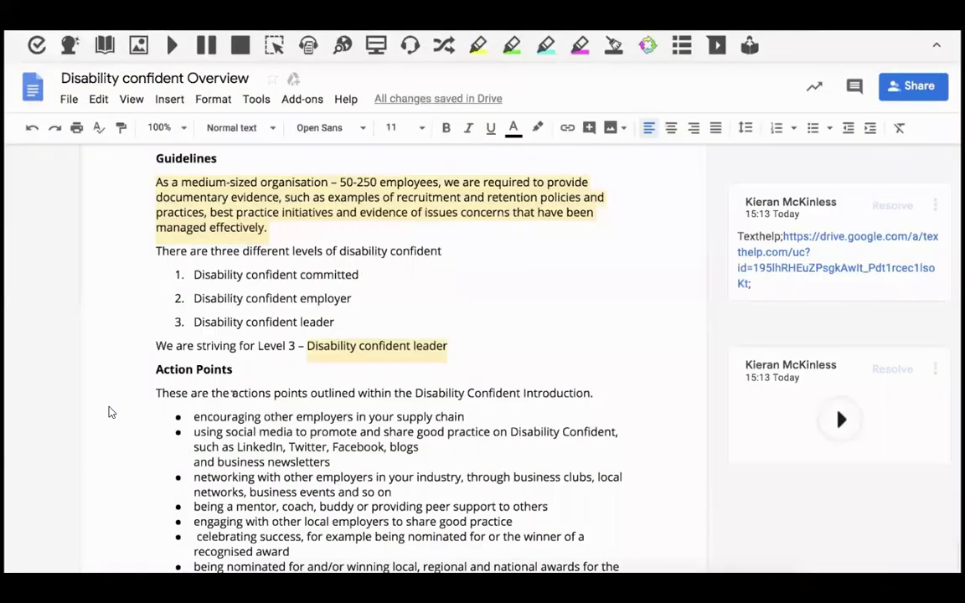
left_click_drag(211, 358, 280, 358)
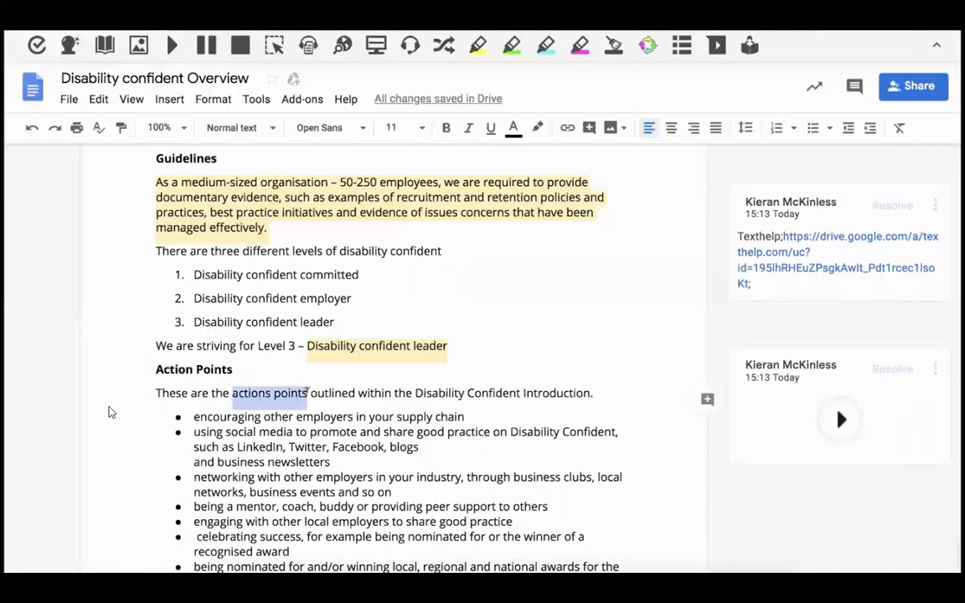
left_click(716, 48)
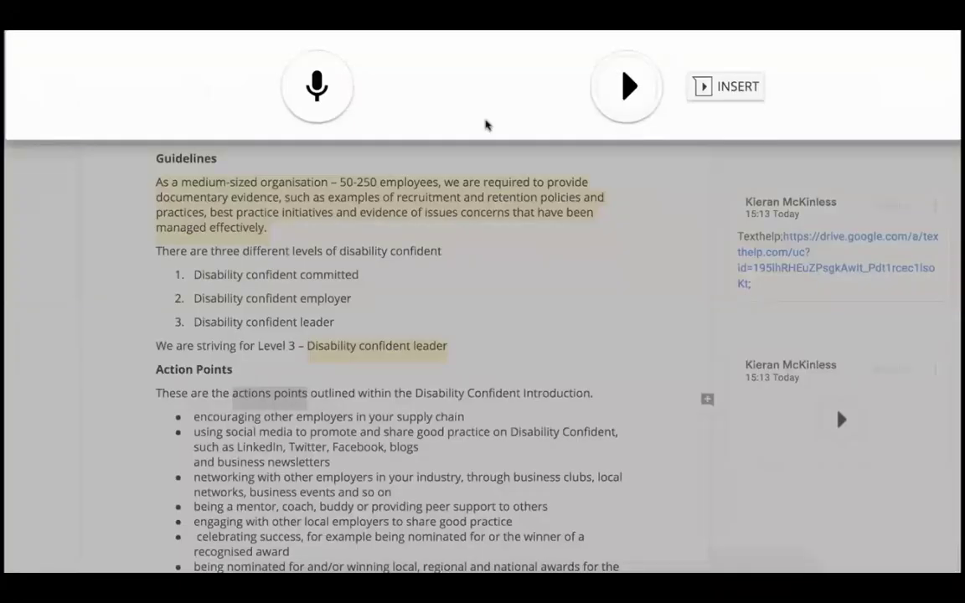
Record a voice note, insert it as a 15:16 comment, and play it back
left_click(317, 88)
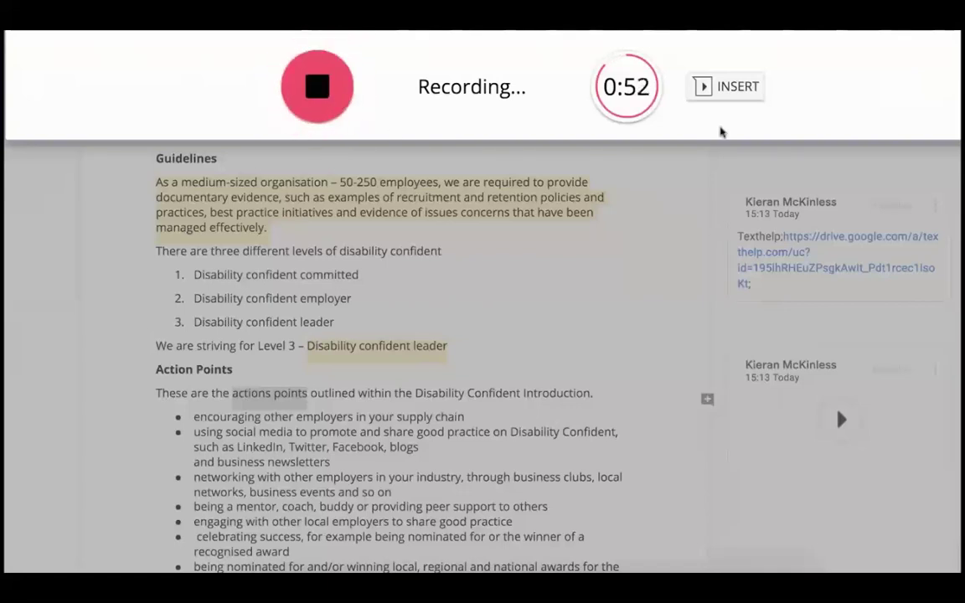
left_click(731, 94)
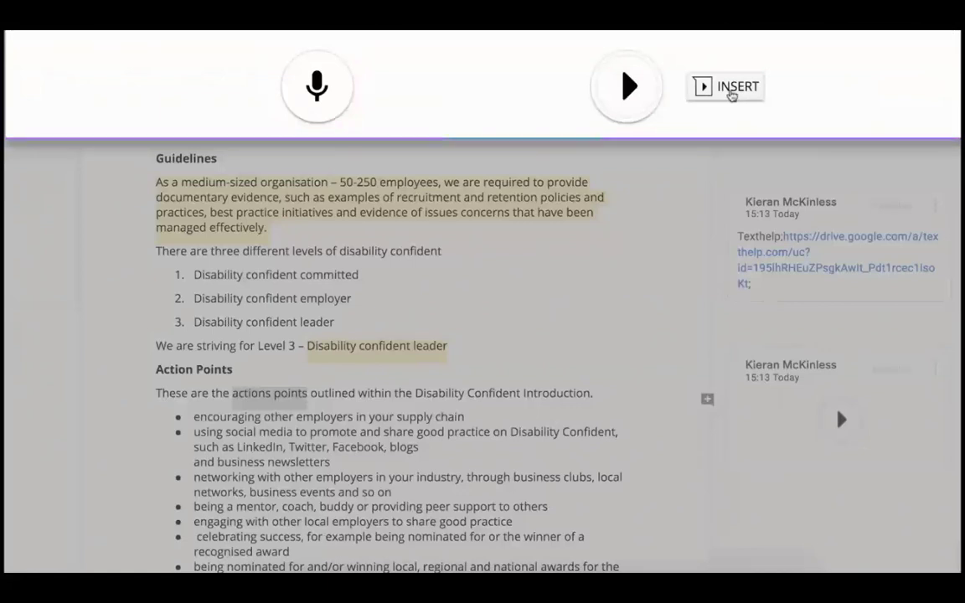
left_click(731, 95)
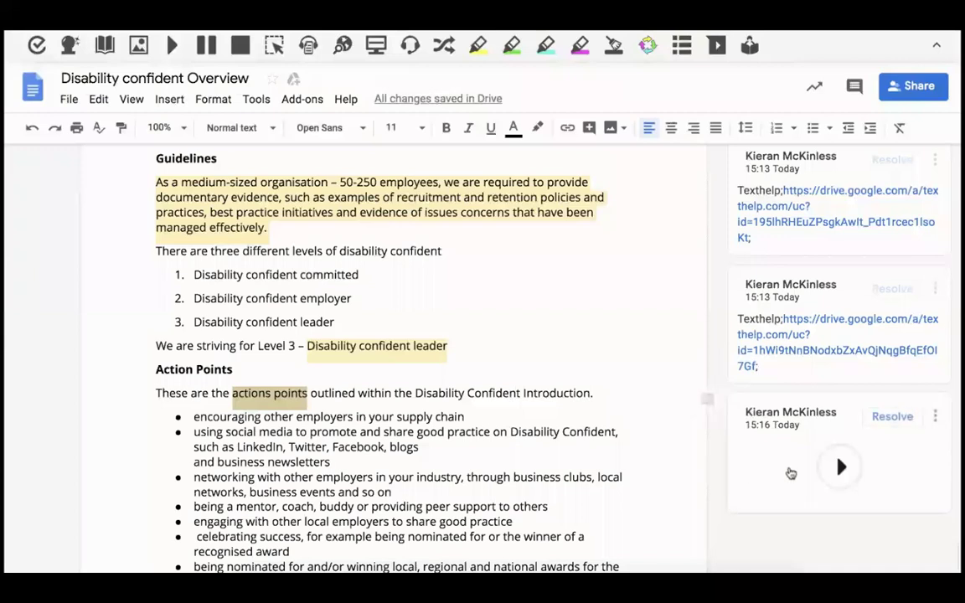
left_click(836, 467)
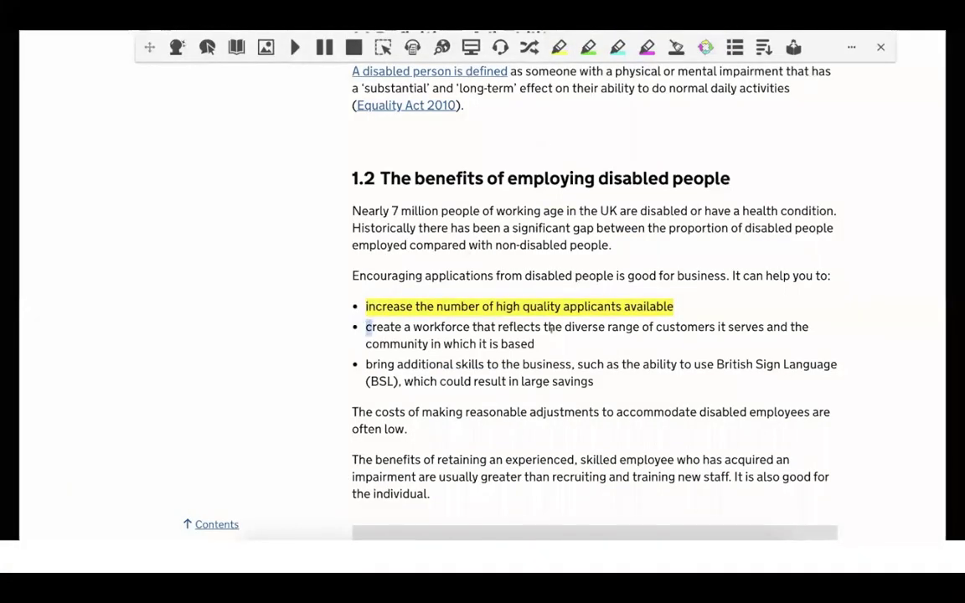
Highlight customers phrase green, skills phrase cyan, adjustment-costs paragraph pink, then collect highlights
left_click_drag(564, 327, 715, 326)
left_click(617, 47)
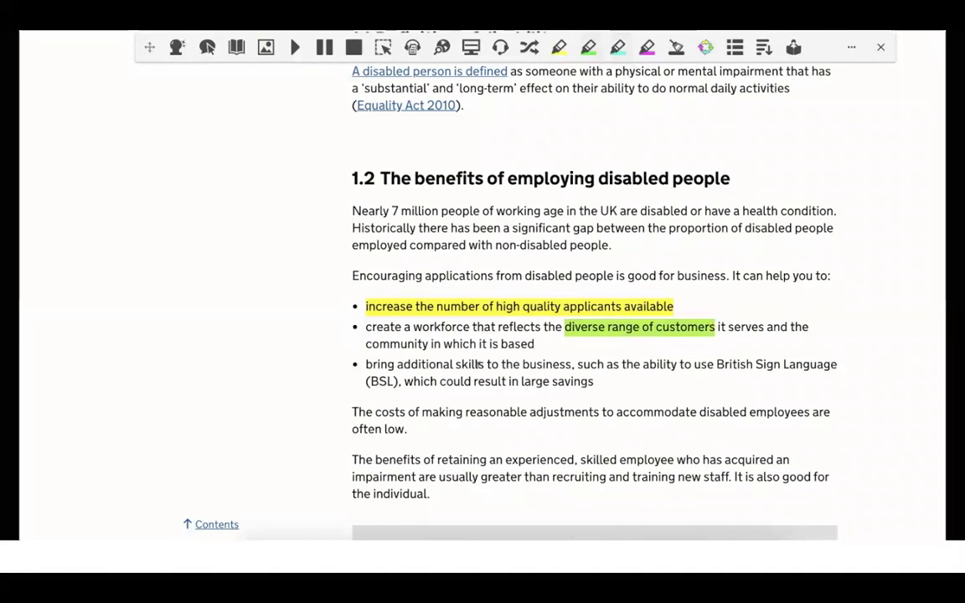
left_click_drag(365, 364, 566, 365)
left_click(618, 47)
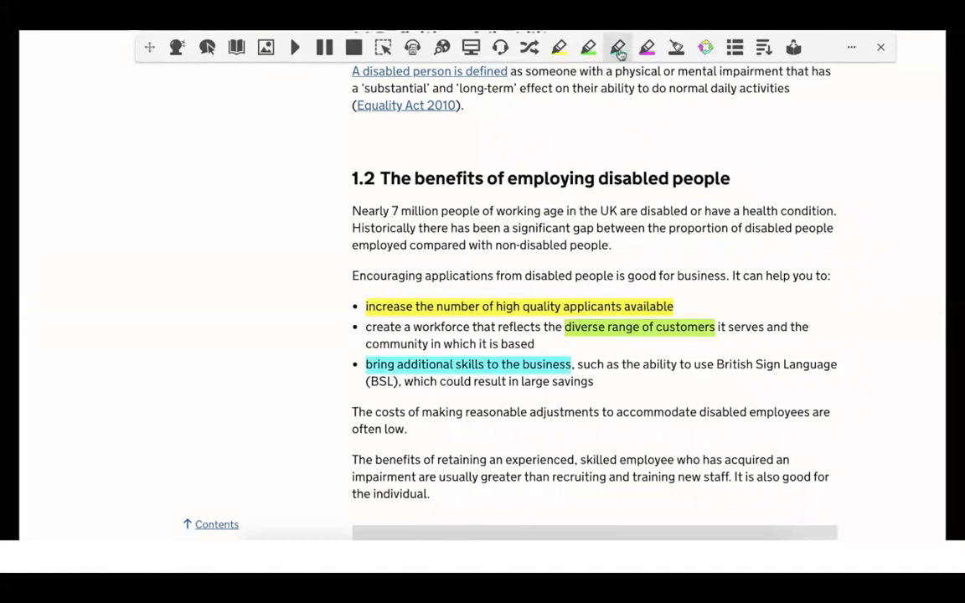
triple_click(401, 427)
left_click(647, 47)
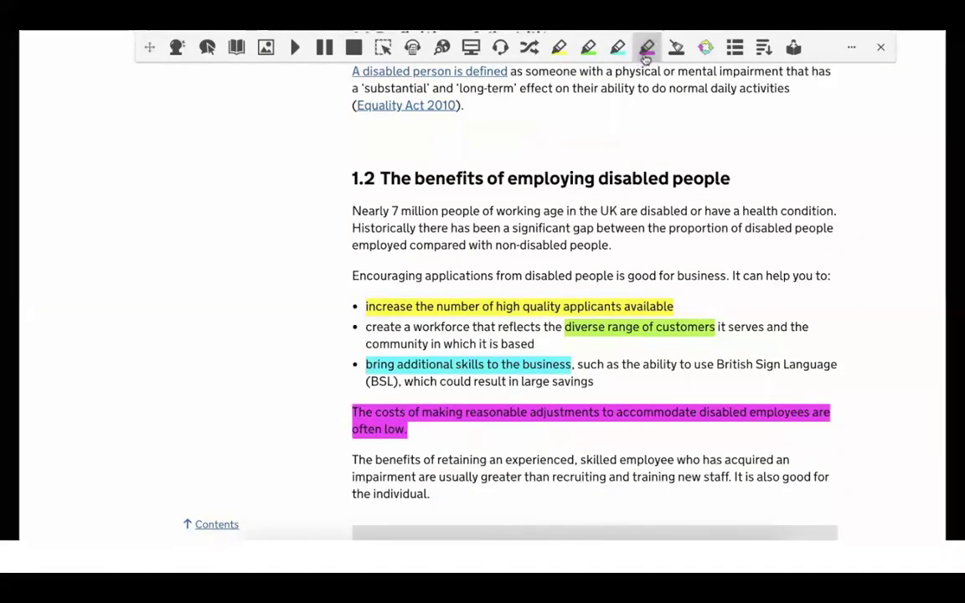
left_click(706, 49)
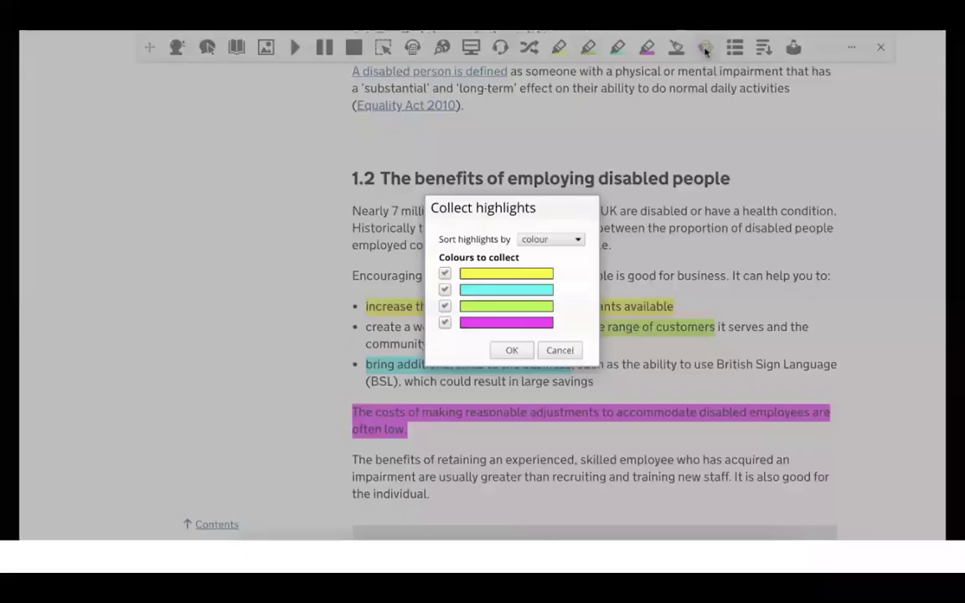
left_click(512, 351)
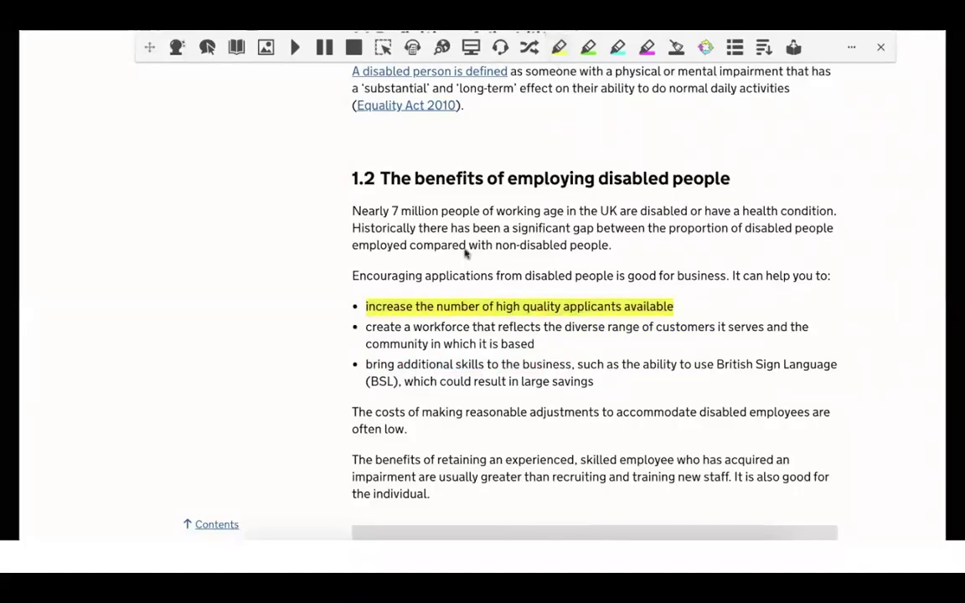
Re-highlight the customers, skills and adjustment-costs passages in green, cyan and pink
left_click_drag(565, 327, 715, 327)
left_click(588, 47)
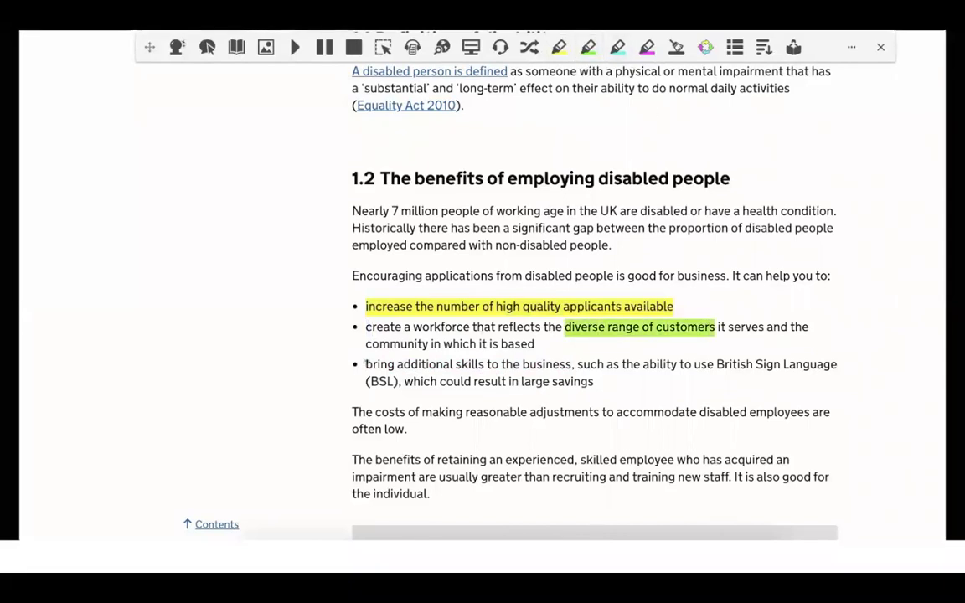
left_click_drag(365, 365, 572, 364)
left_click(617, 47)
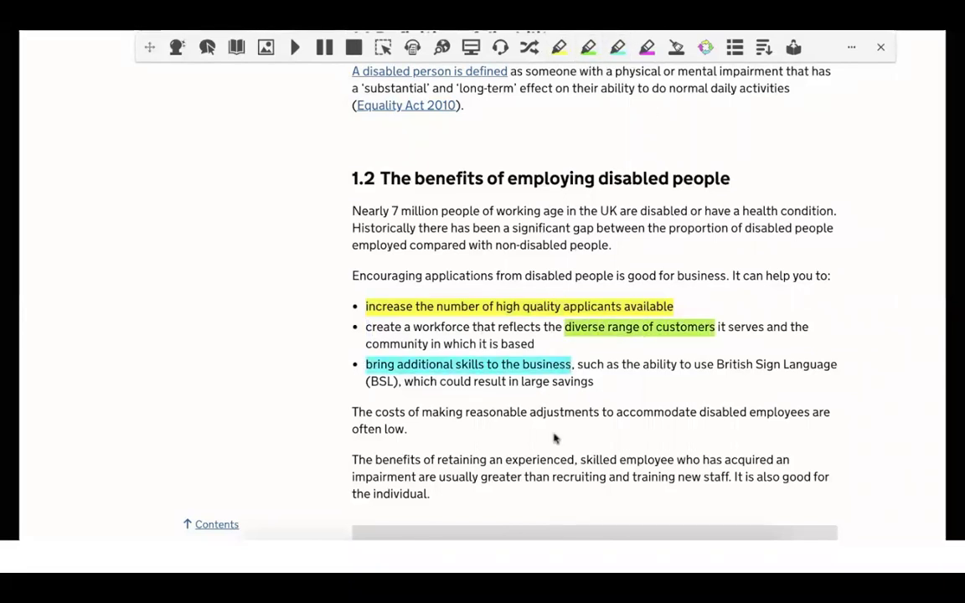
left_click_drag(411, 431, 351, 410)
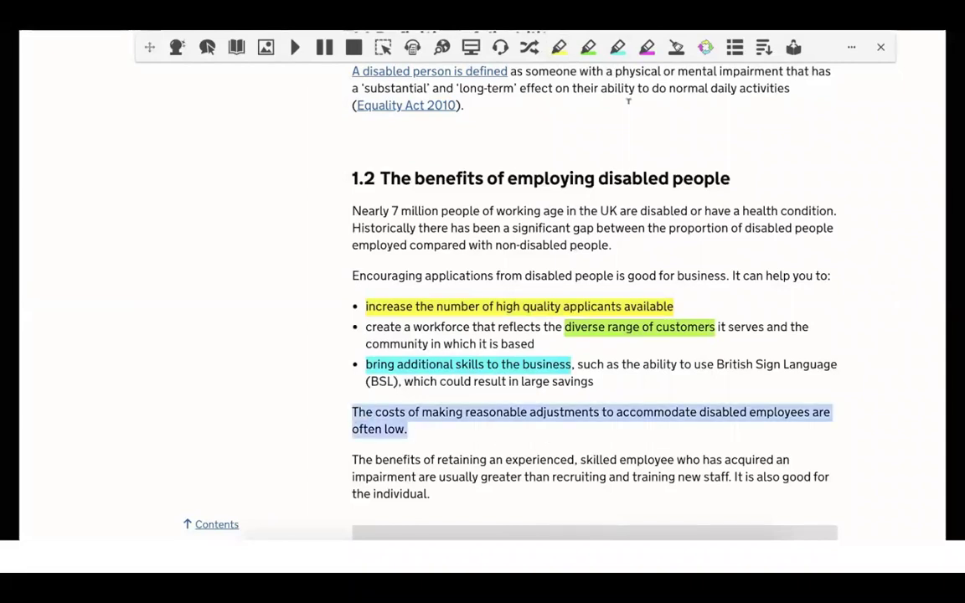
left_click(647, 47)
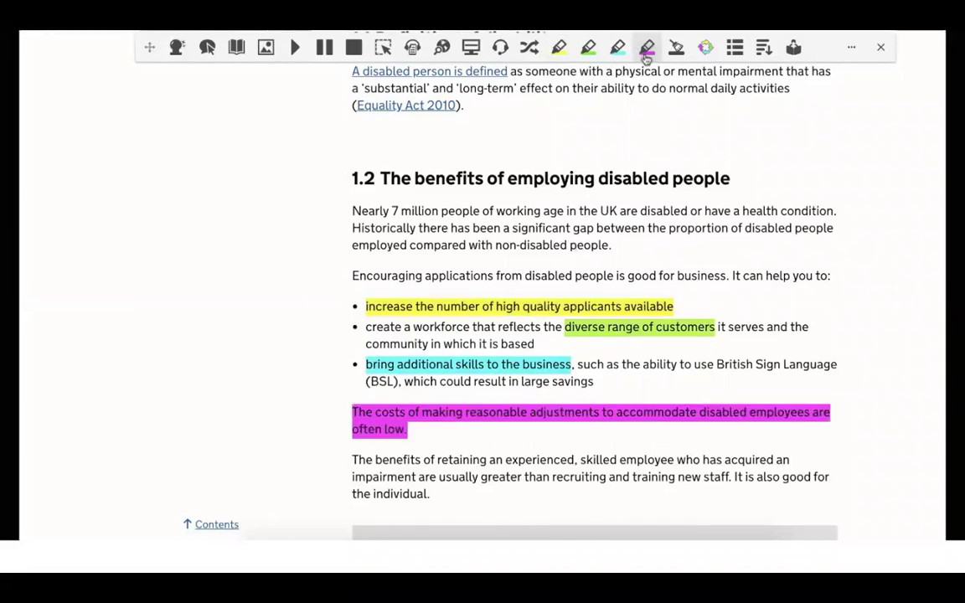
left_click(705, 48)
Highlight the applicants bullet yellow, customers green, skills cyan, and costs paragraph magenta
left_click(518, 351)
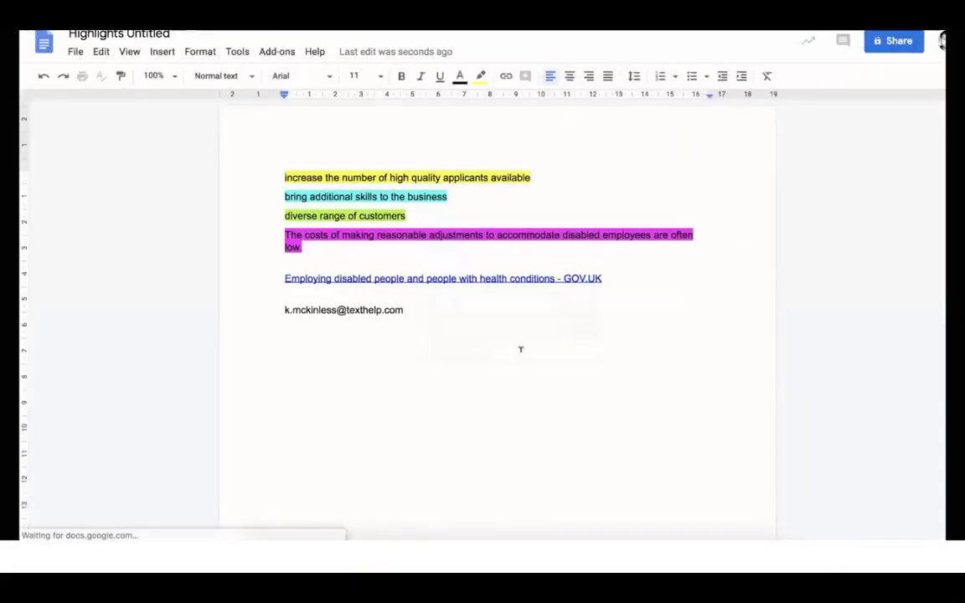
left_click_drag(366, 306, 673, 306)
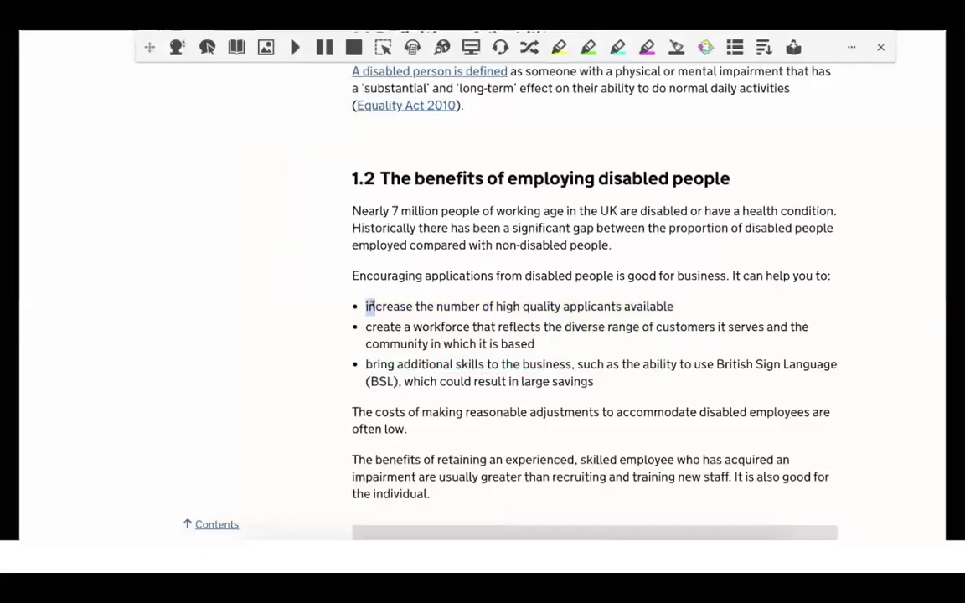
left_click(558, 47)
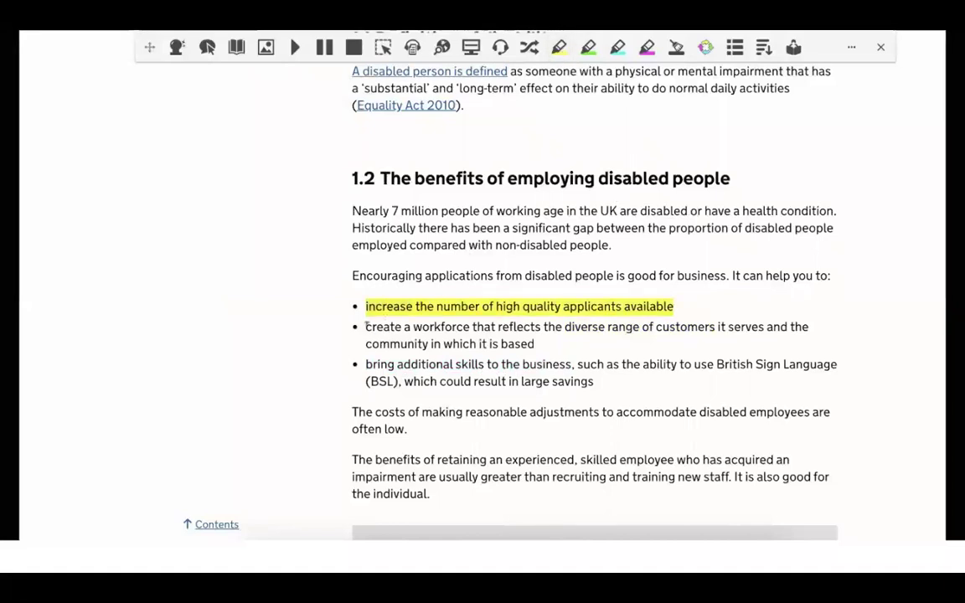
left_click_drag(565, 326, 716, 327)
left_click(588, 47)
left_click_drag(365, 364, 570, 364)
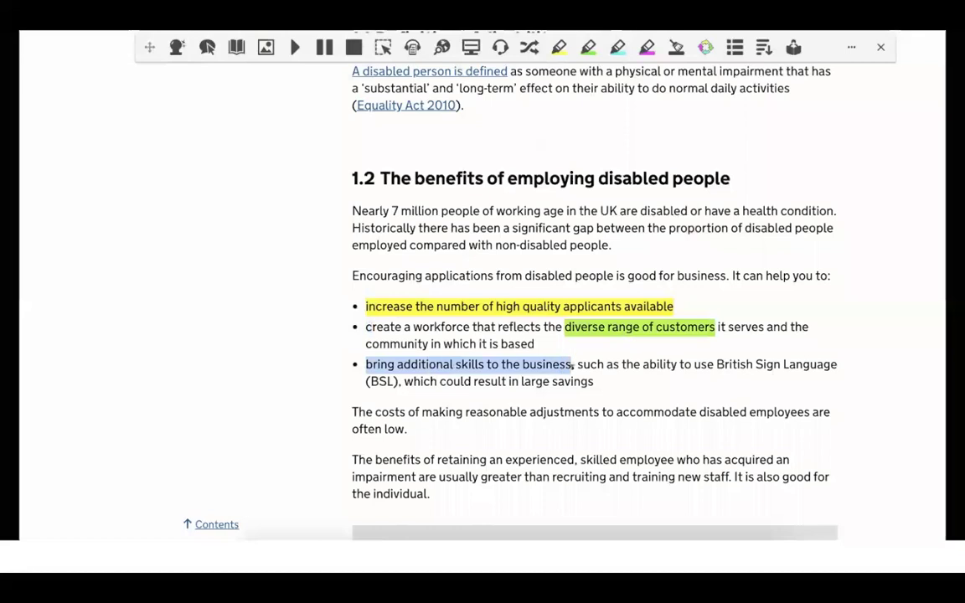
left_click(617, 47)
left_click_drag(421, 435, 350, 410)
left_click(647, 46)
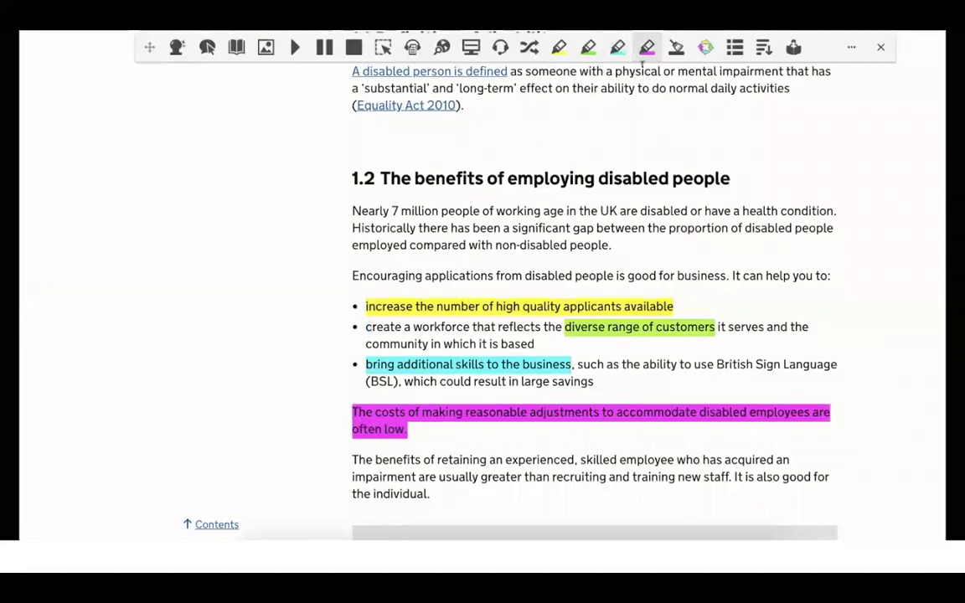
Collect the four colour highlights into a new Google Doc, then move the Scan window left
left_click(705, 48)
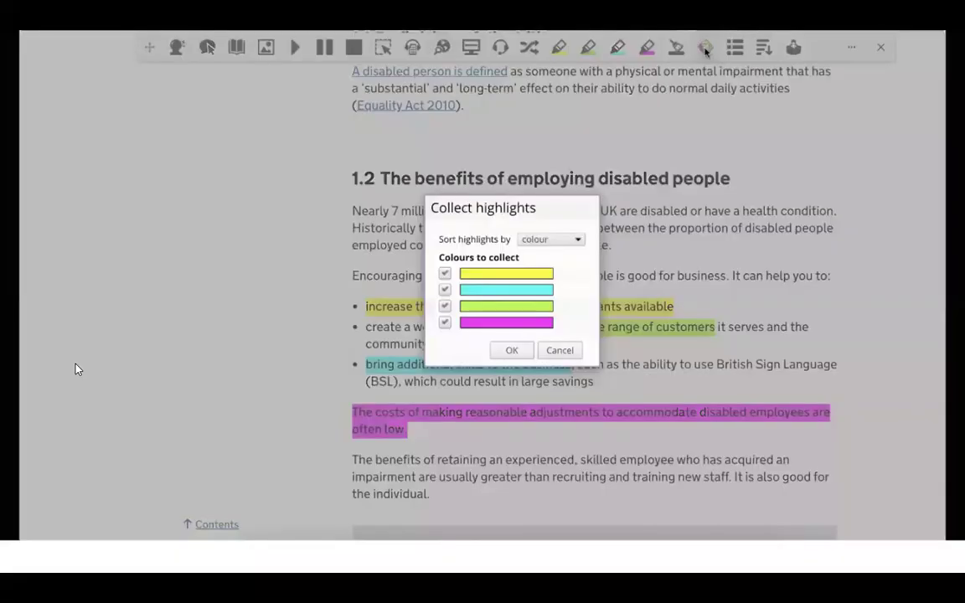
left_click(512, 350)
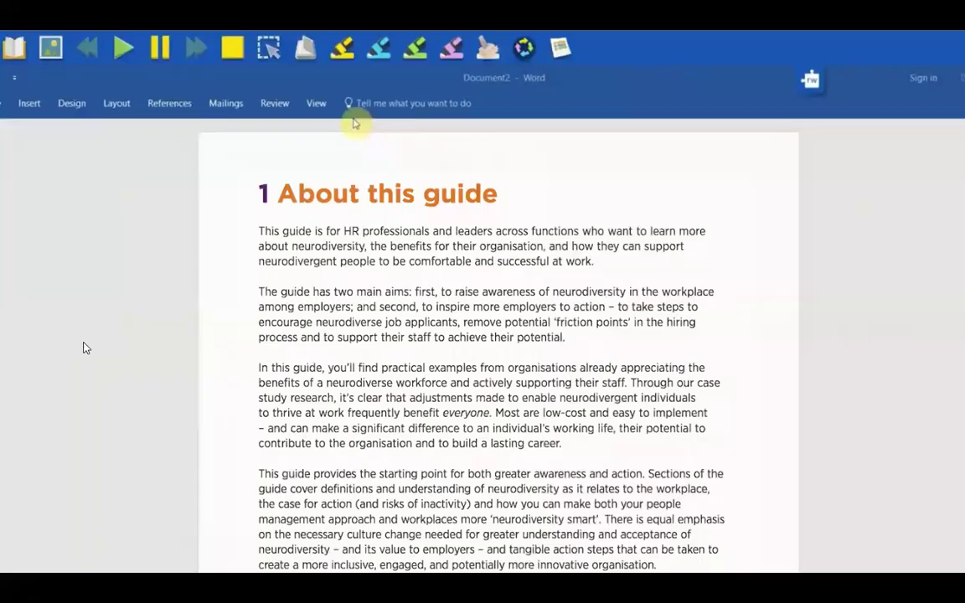
left_click(306, 49)
left_click_drag(426, 173, 279, 170)
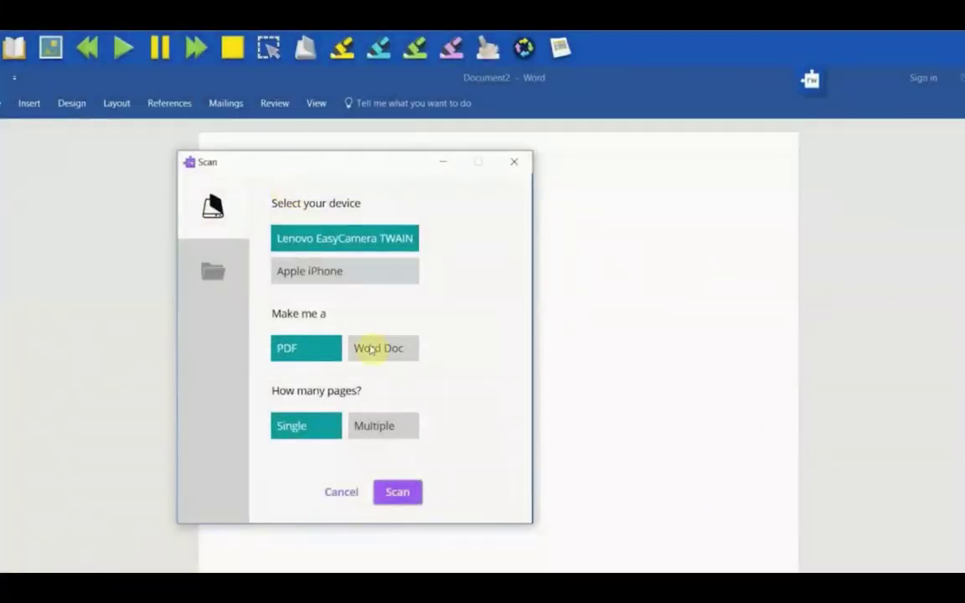
Scan the 'About this guide' page with Word Doc output into Document2
left_click(378, 352)
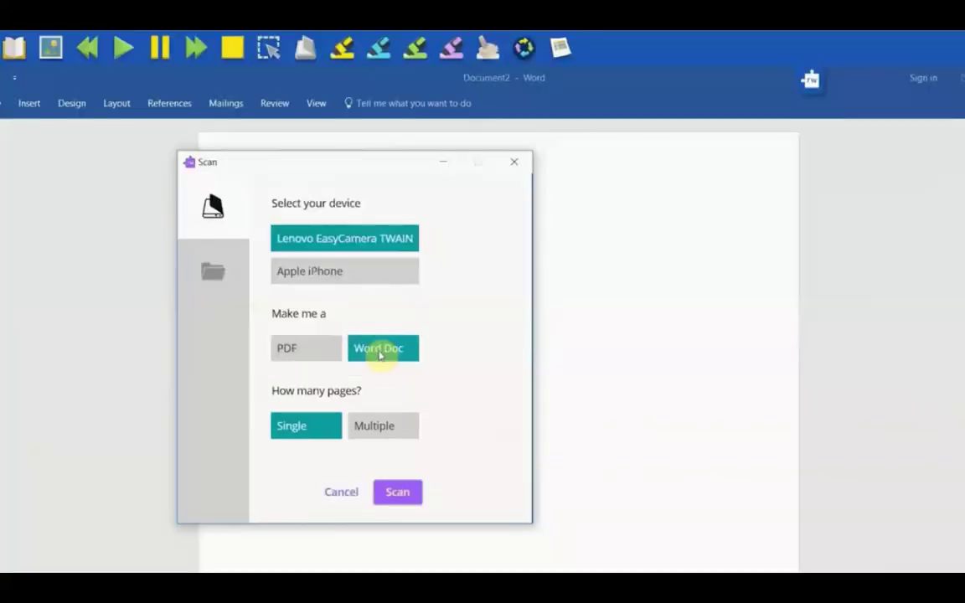
left_click(394, 493)
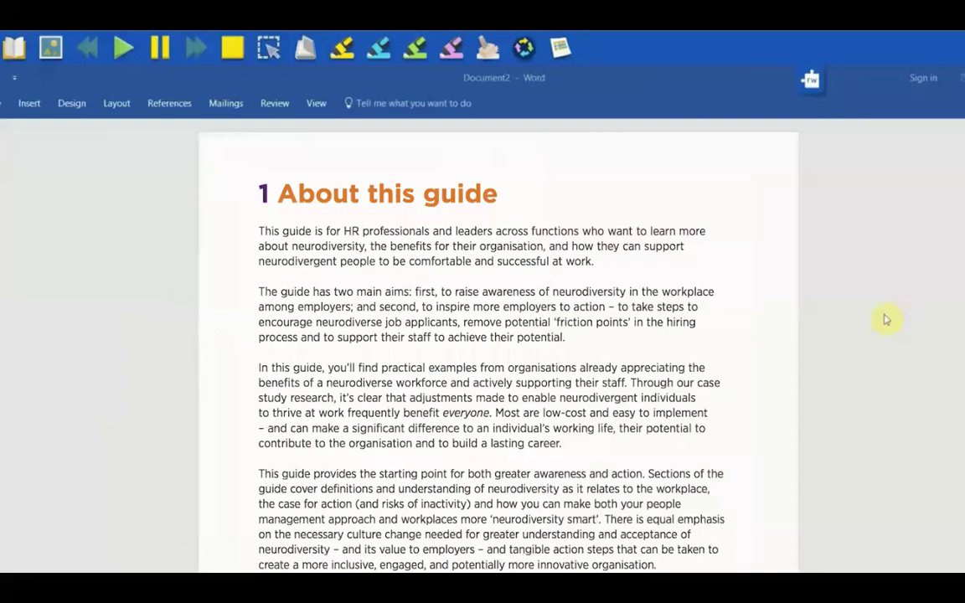
left_click(306, 48)
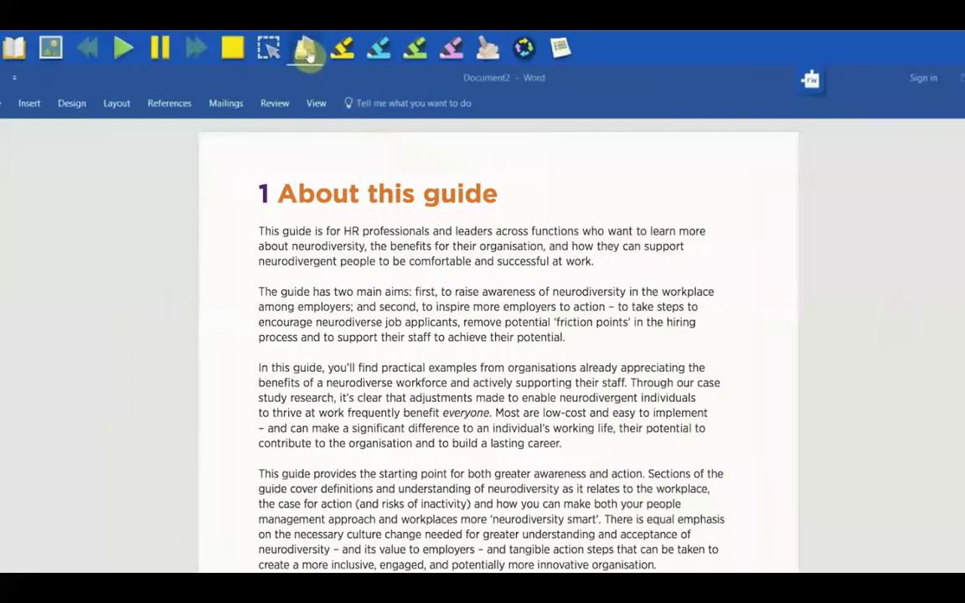